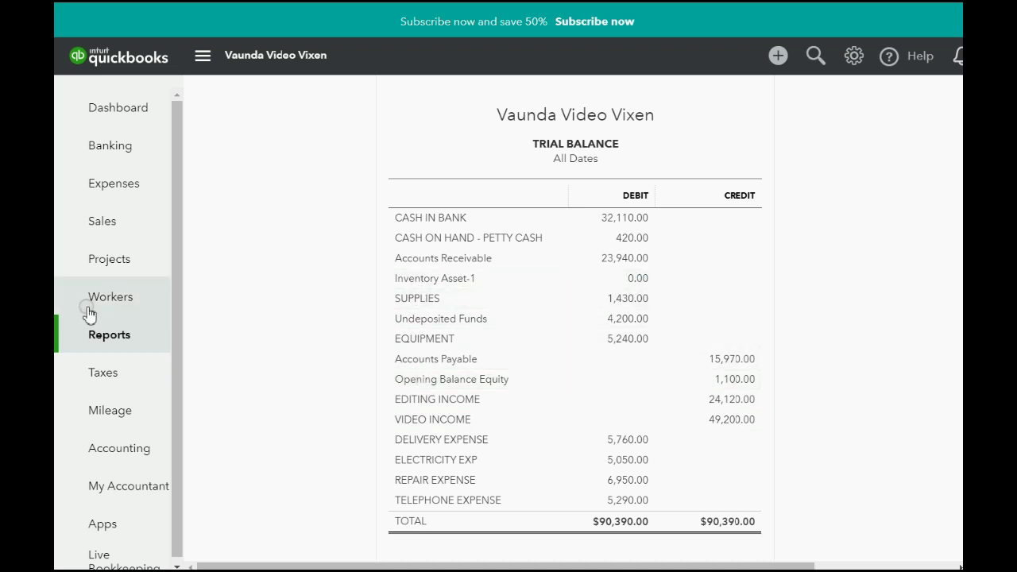
Step: Open the custom Inventory Valuation Detail report and look over the APPLES and BANANAS entries
left_click(100, 342)
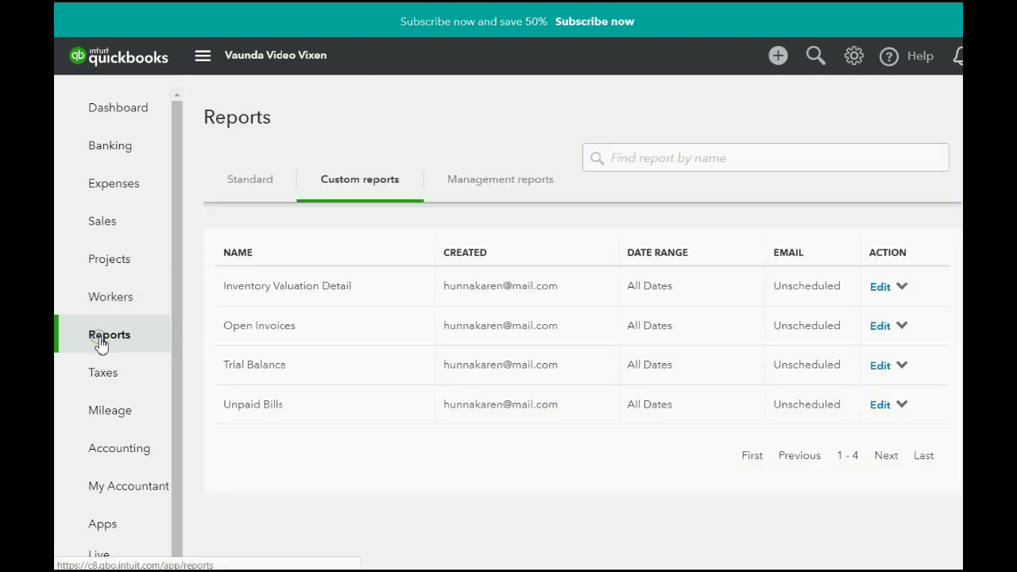
left_click(280, 293)
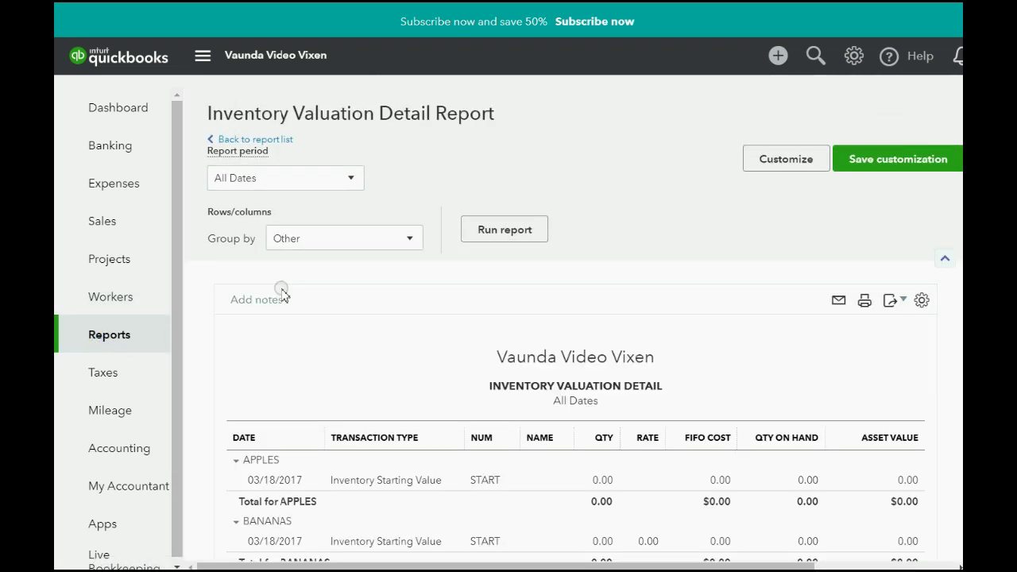
scroll(492, 297, "down", 3)
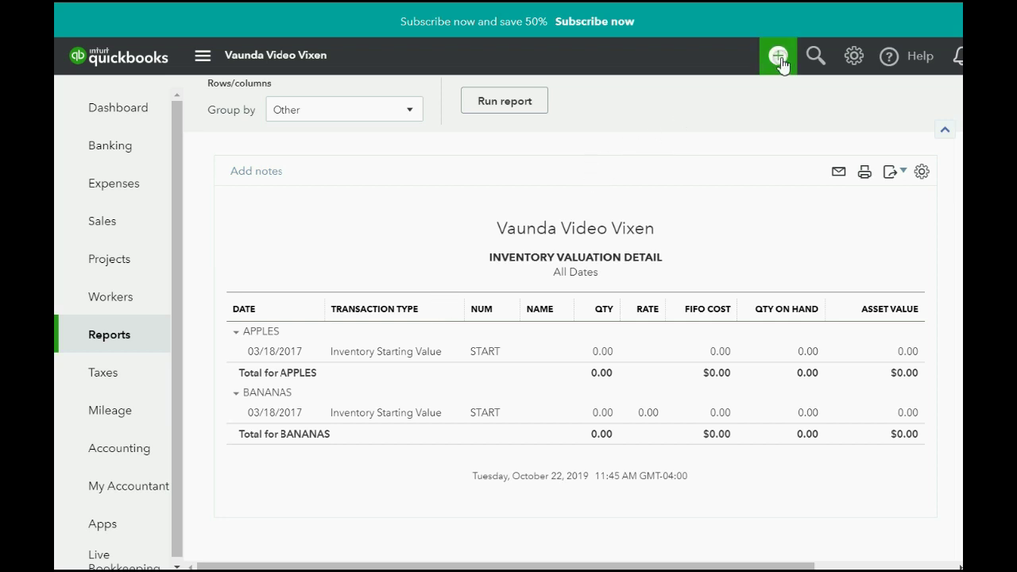
Step: Create an inventory quantity adjustment and set its inventory adjustment account to Opening Balance Equity
left_click(779, 58)
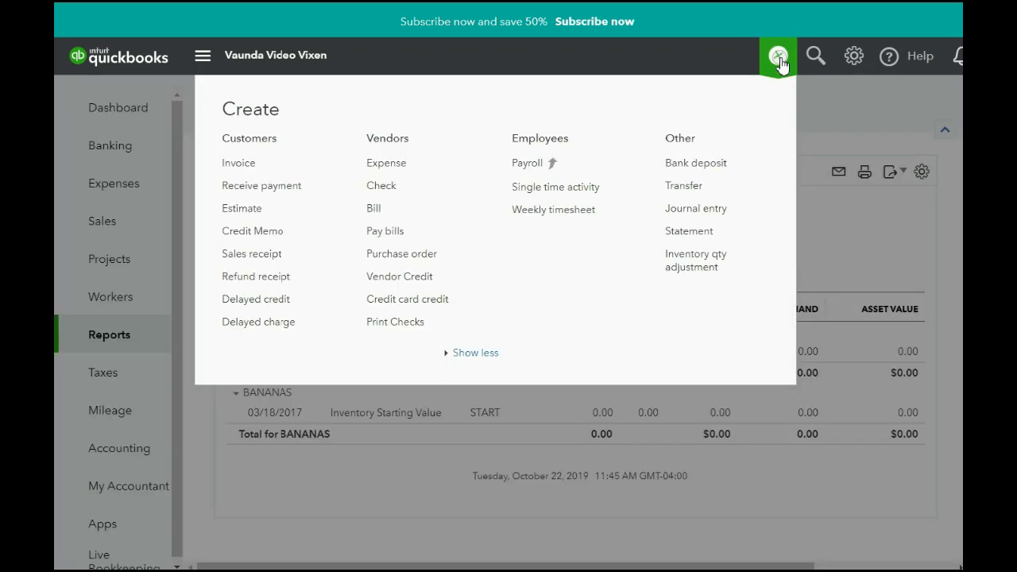
left_click(701, 261)
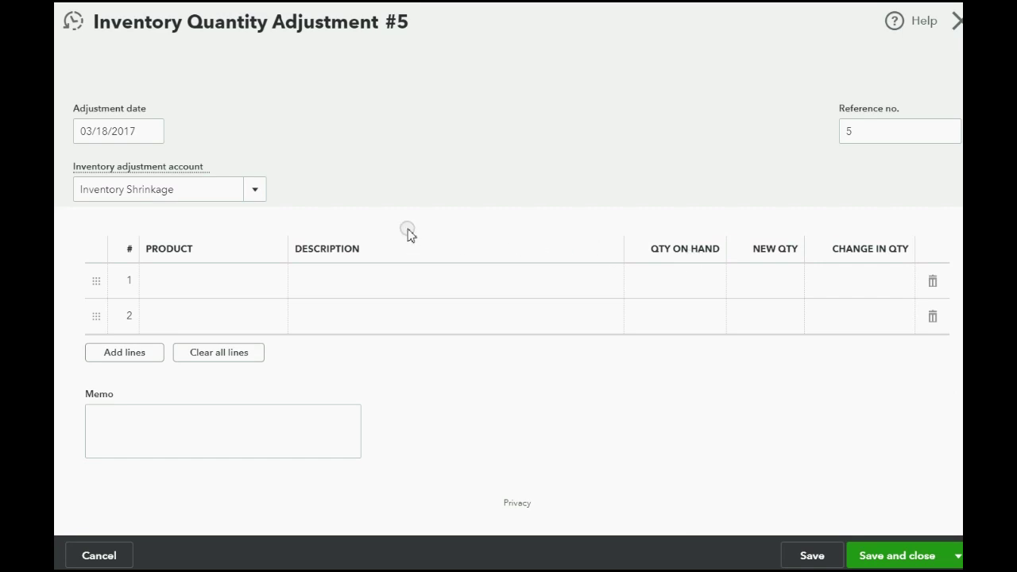
left_click(255, 191)
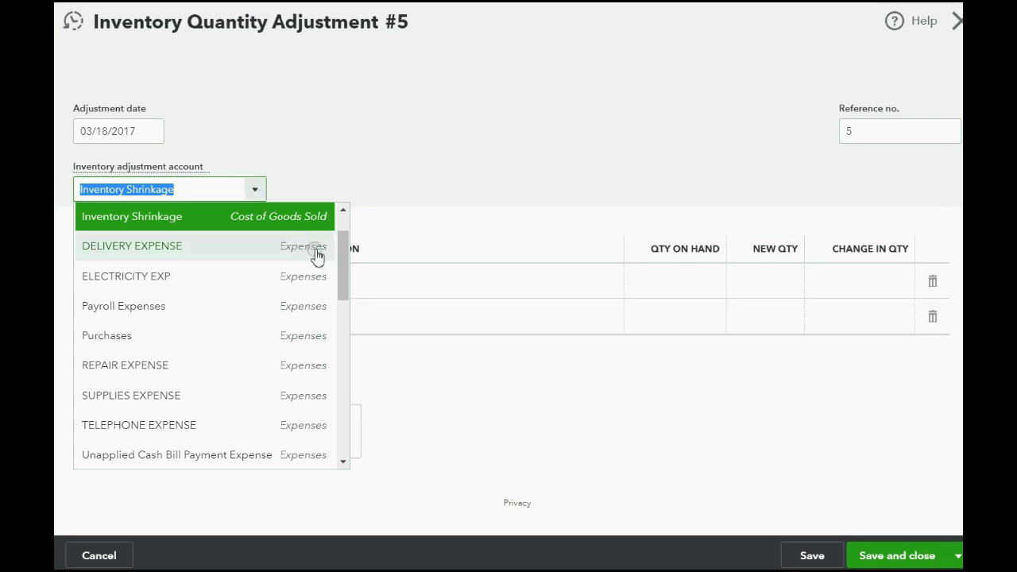
left_click_drag(343, 271, 333, 383)
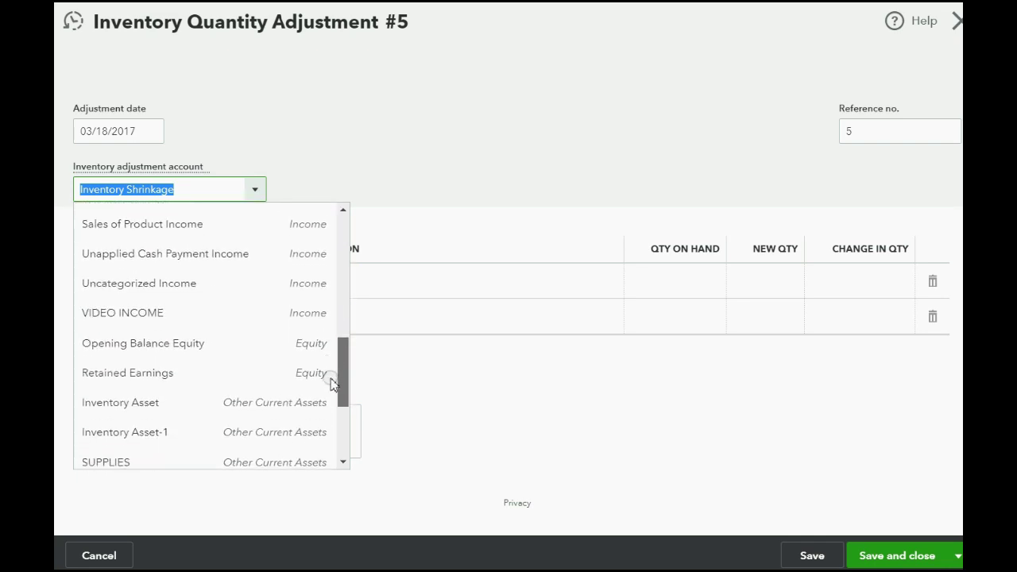
left_click(189, 354)
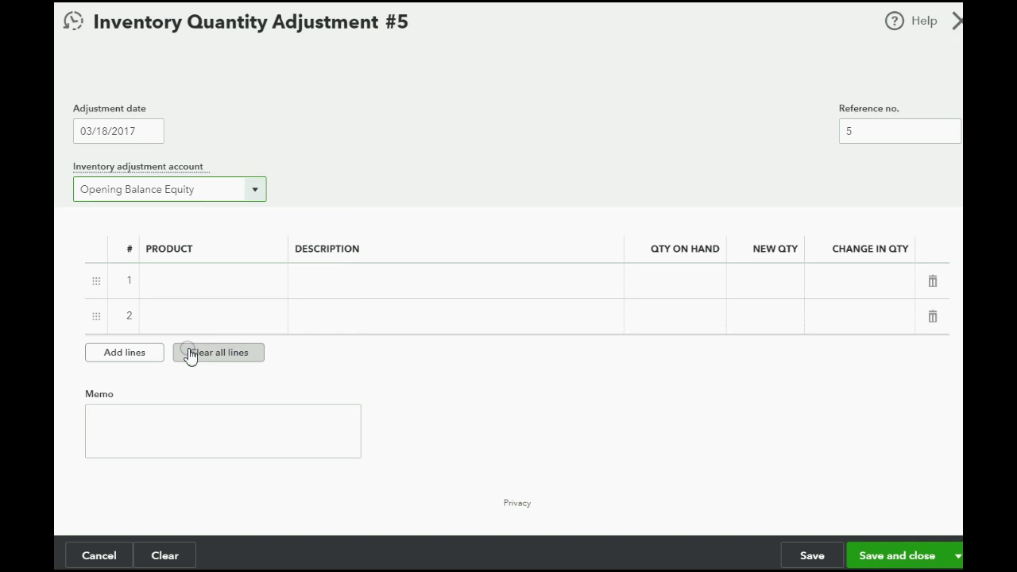
Step: Add APPLES on the first adjustment line, check the old-system example slide for its quantity, and set the new quantity to 30
left_click(234, 283)
left_click(272, 283)
left_click(255, 312)
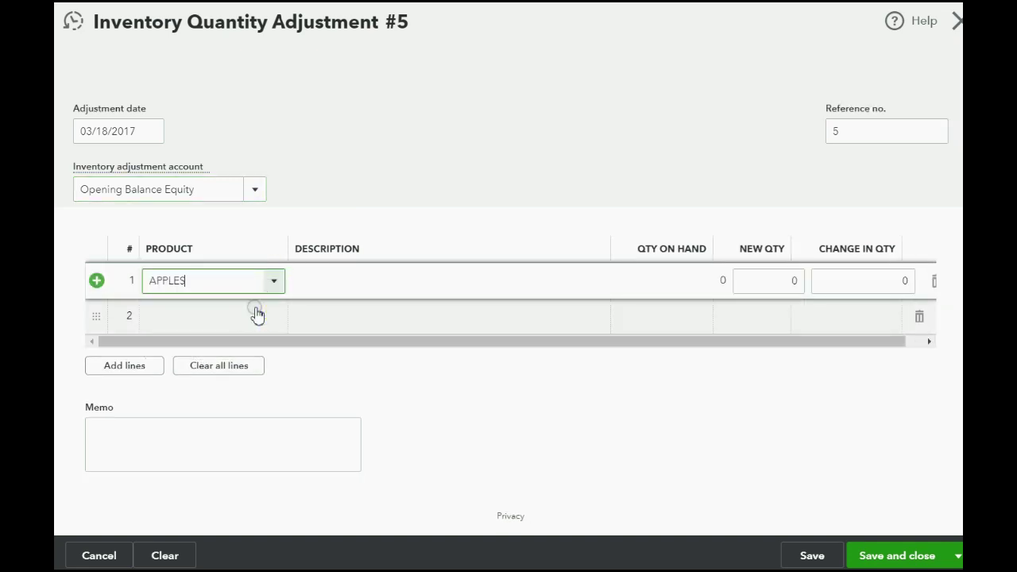
left_click(909, 499)
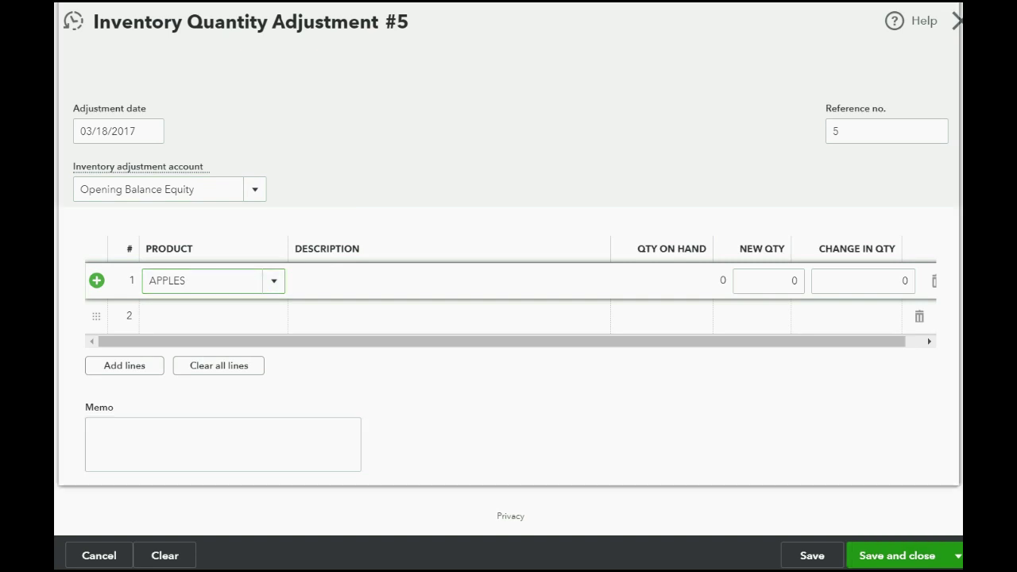
key("alt+Tab")
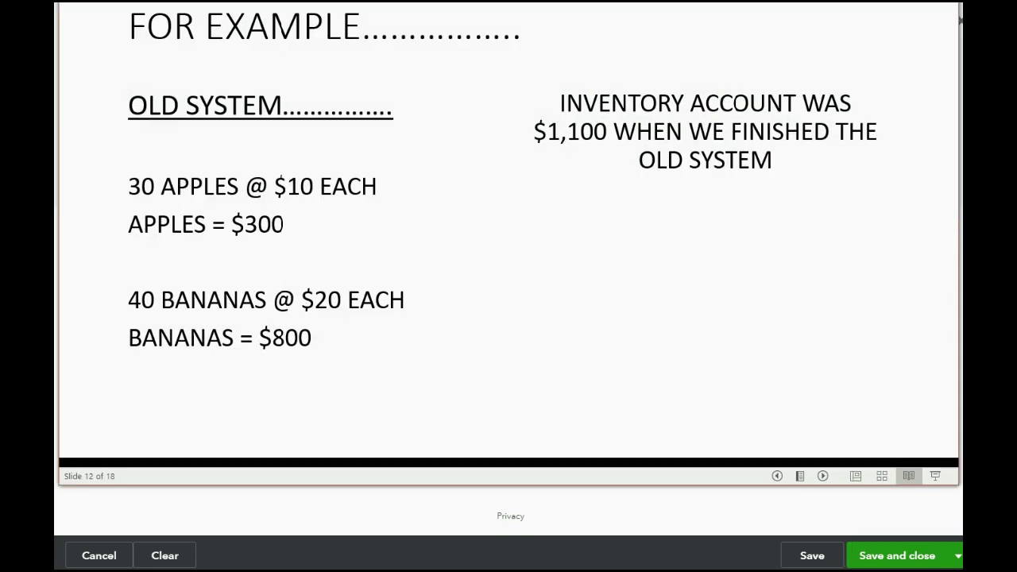
key("alt+Tab")
left_click(783, 282)
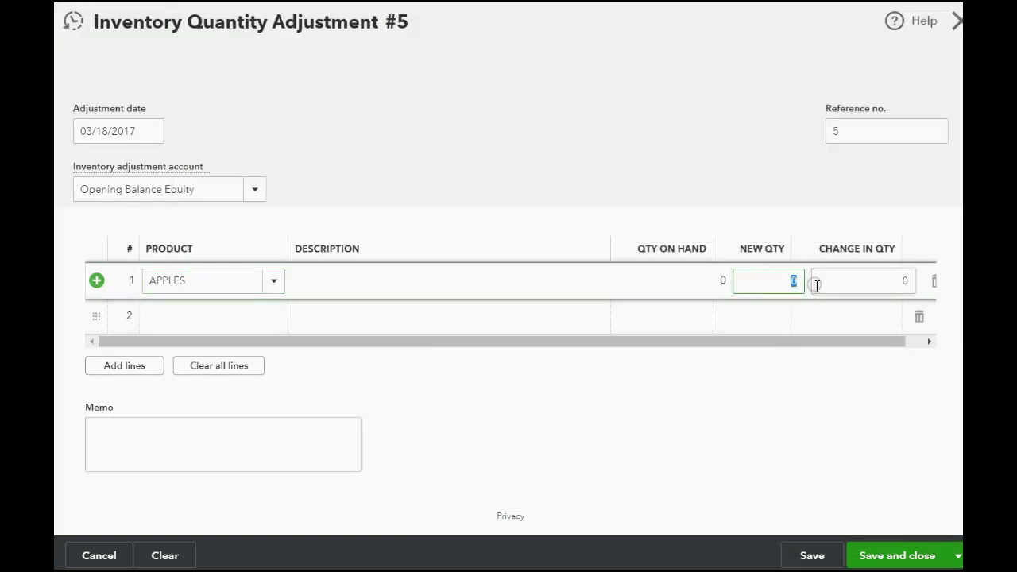
type("30")
key("Tab")
key("Tab")
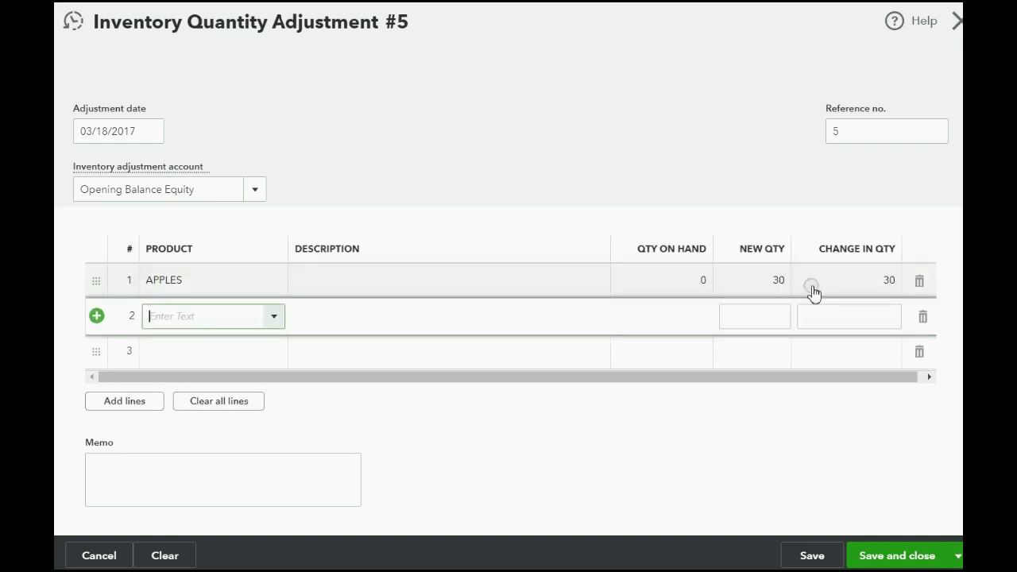
Step: Add BANANAS on the second line with a new quantity of 40, checked against the example slide, and save and close the adjustment
left_click(274, 316)
left_click(268, 374)
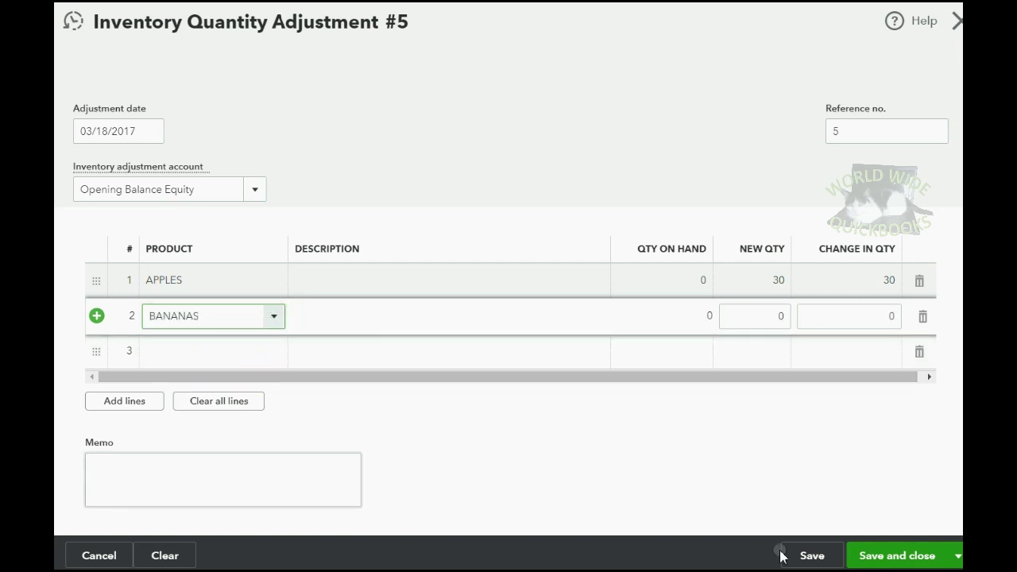
key("alt+Tab")
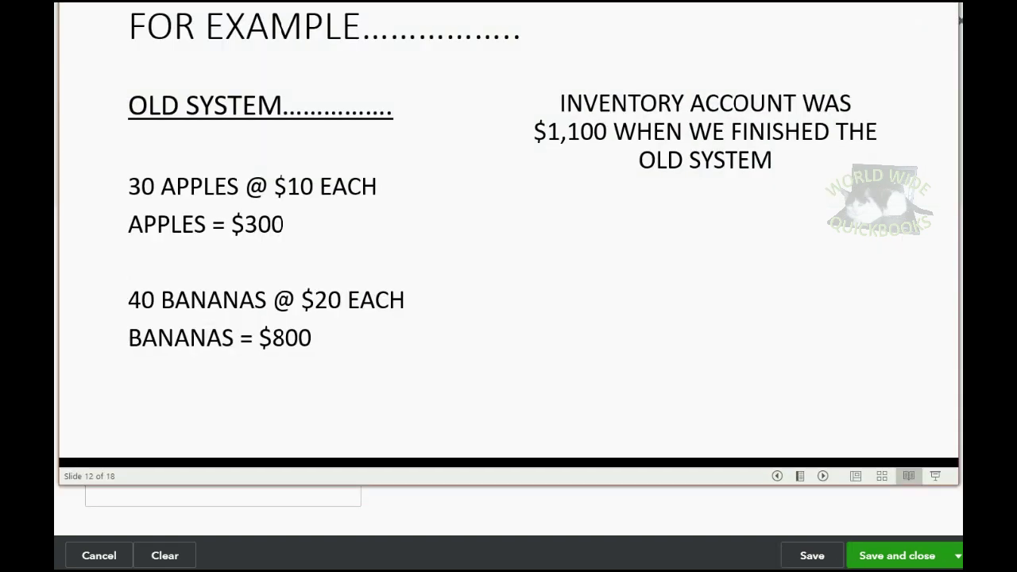
key("alt+Tab")
left_click(761, 316)
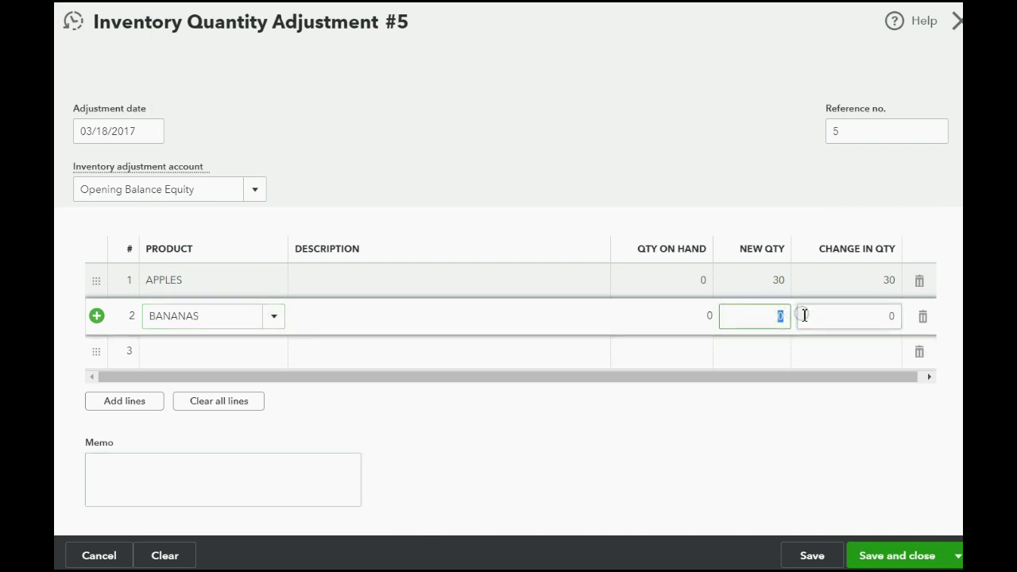
type("40")
left_click(804, 315)
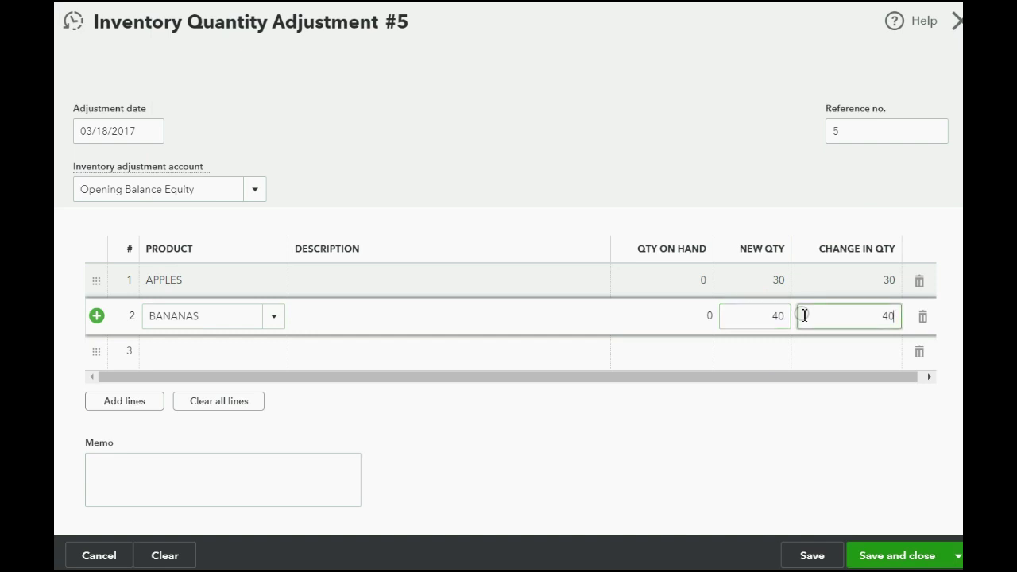
key("Tab")
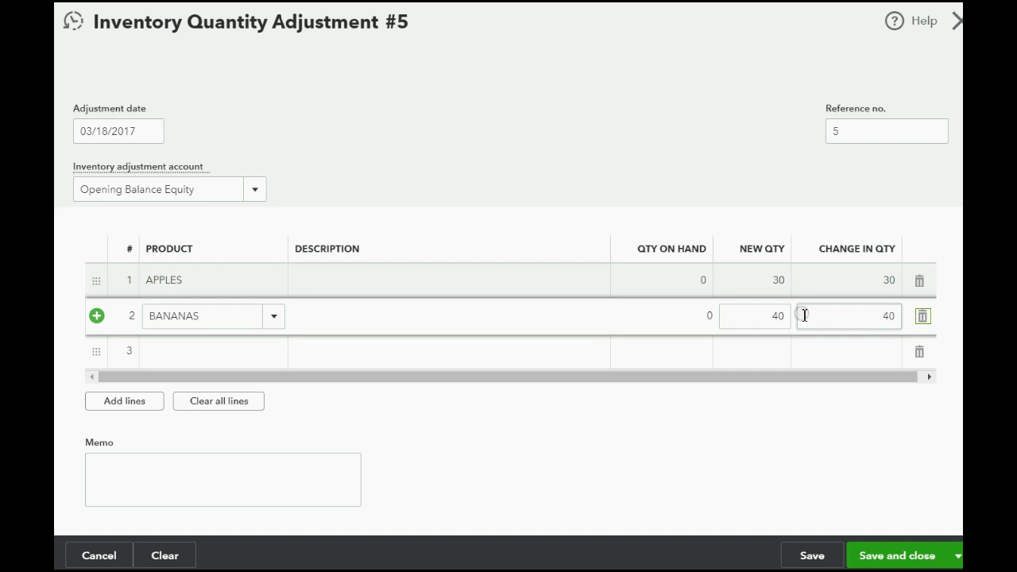
left_click(886, 556)
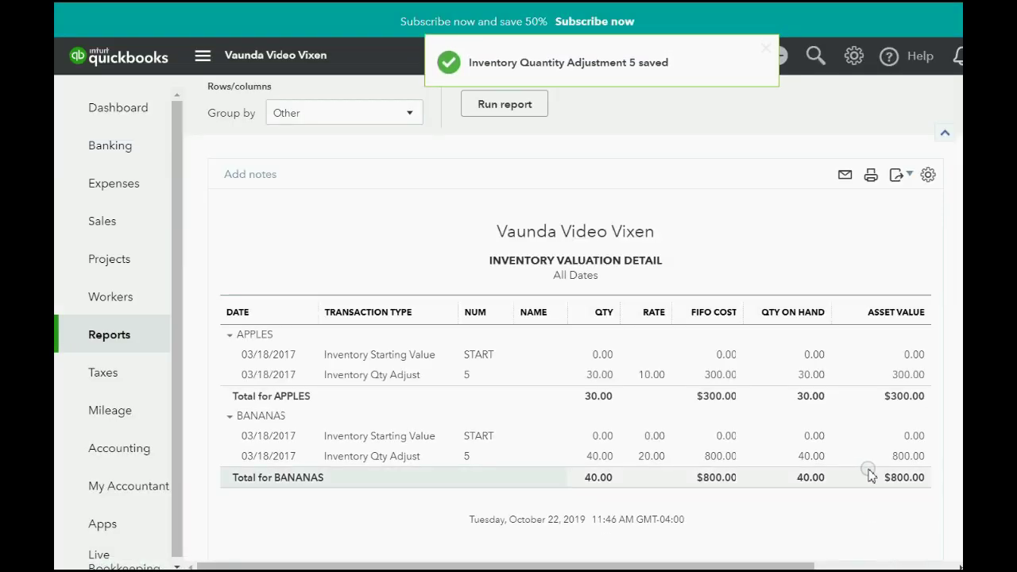
Step: Review the asset values in the Inventory Valuation Detail report and open the custom Trial Balance report
scroll(871, 474, "down", 1)
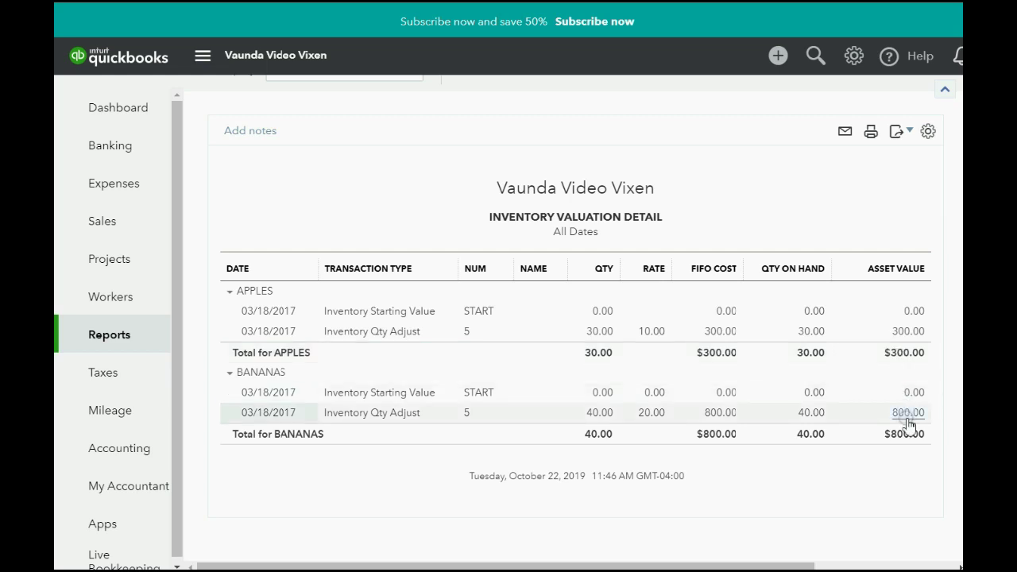
left_click(109, 337)
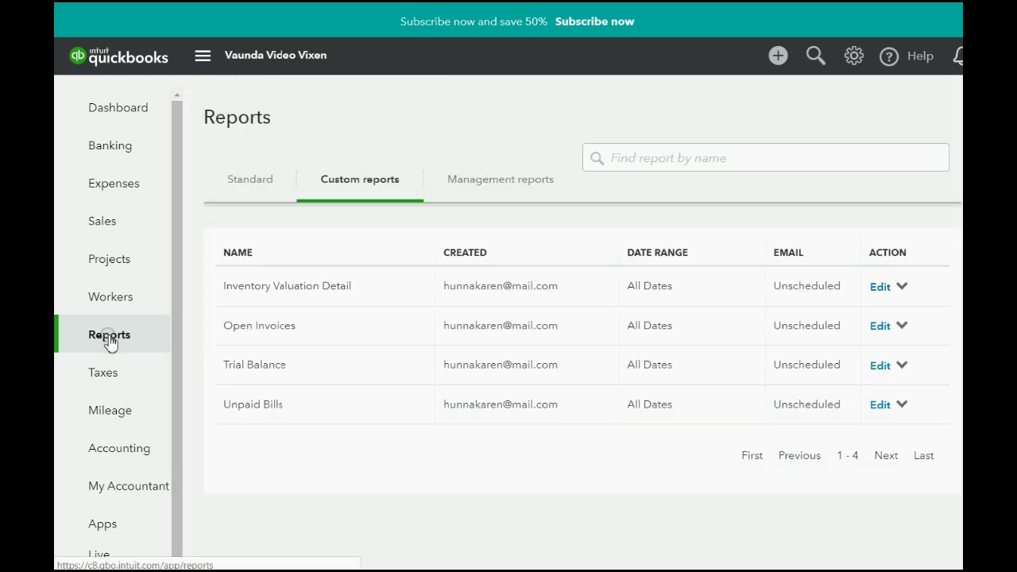
left_click(238, 368)
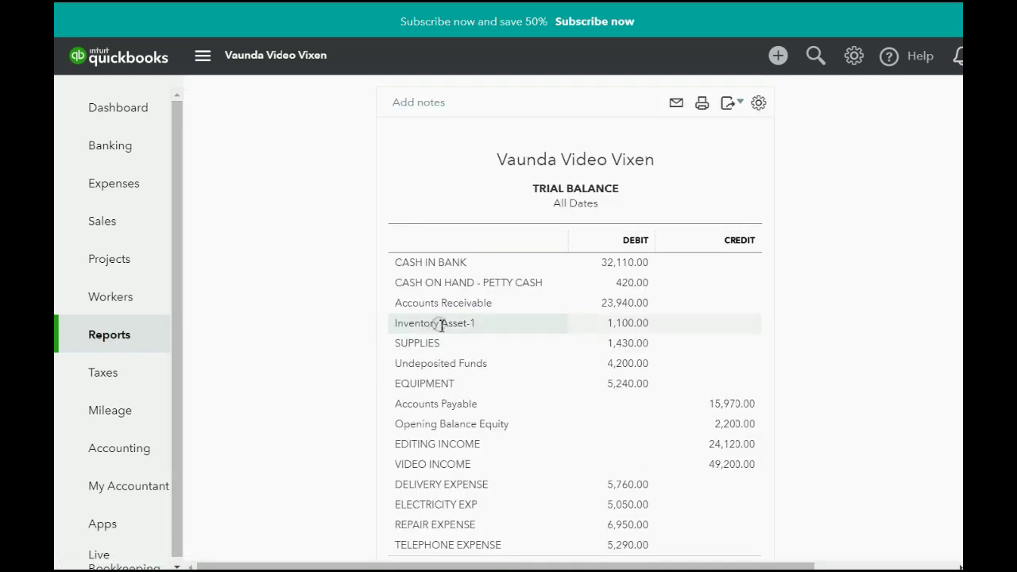